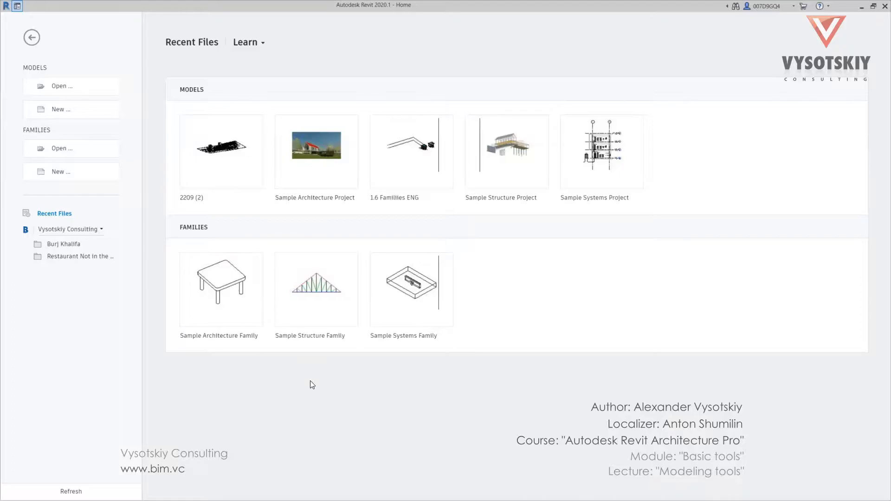
# - Create a new project model and widen the Project Browser until its view names are fully readable
pyautogui.click(71, 114)
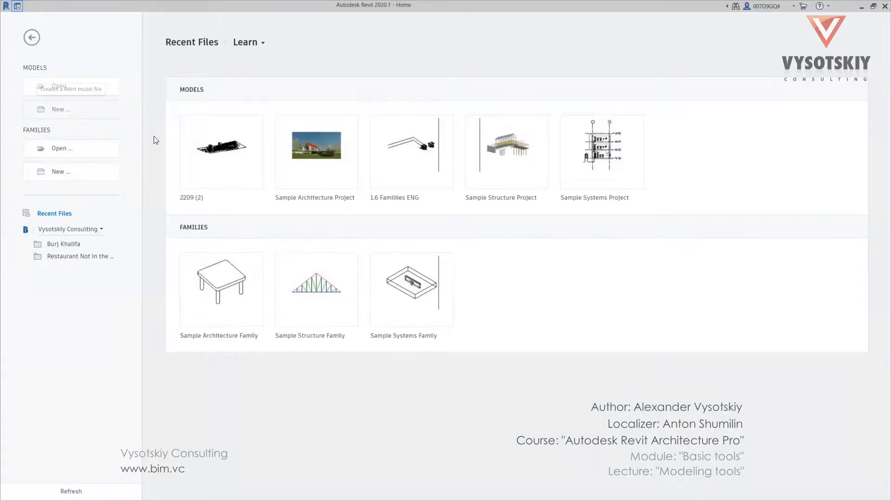
pyautogui.click(379, 177)
pyautogui.click(375, 210)
pyautogui.click(384, 227)
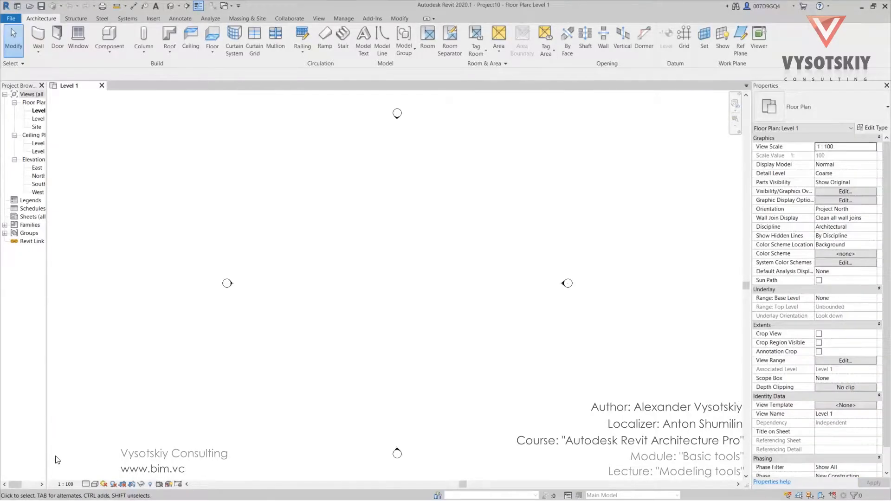
pyautogui.moveTo(46, 460); pyautogui.dragTo(116, 459)
# - Draw one diagonal Generic - 200mm wall in the lower-left area of the Level 1 plan, ending the chain after that segment
pyautogui.moveTo(467, 390); pyautogui.dragTo(455, 385, button='middle')
pyautogui.scroll(1, 465, 312)
pyautogui.moveTo(464, 312); pyautogui.dragTo(417, 359, button='middle')
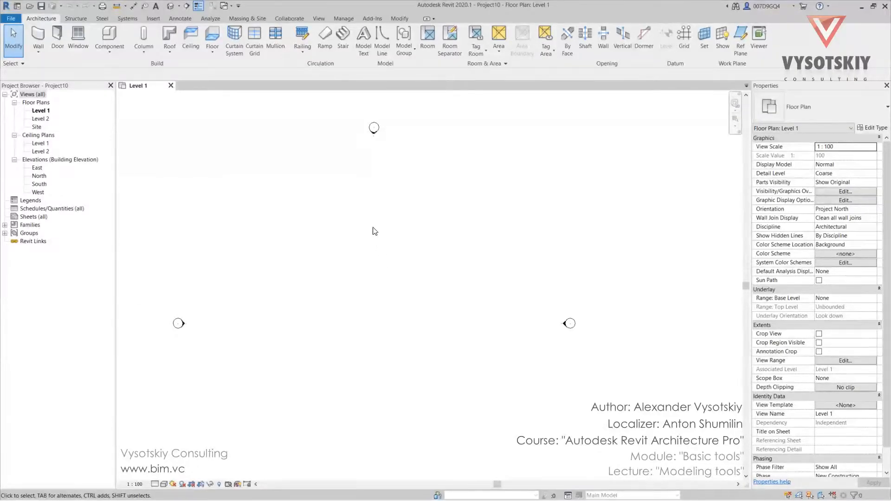
pyautogui.click(38, 37)
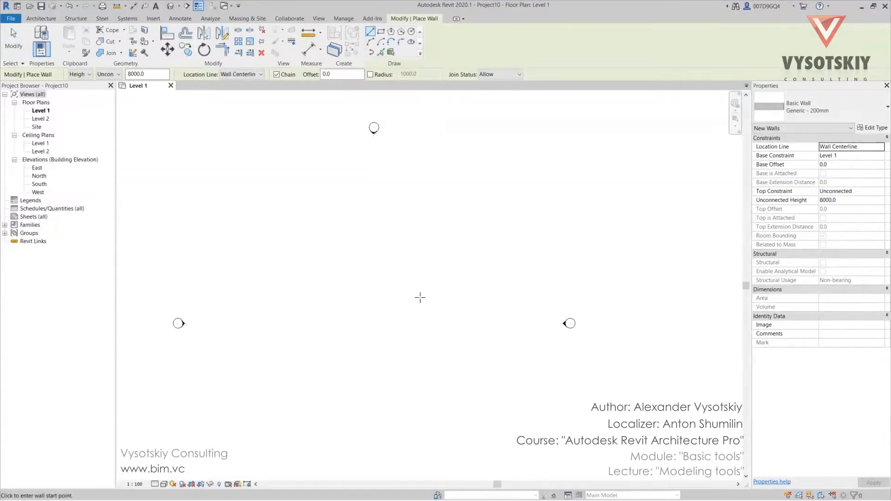
pyautogui.click(182, 266)
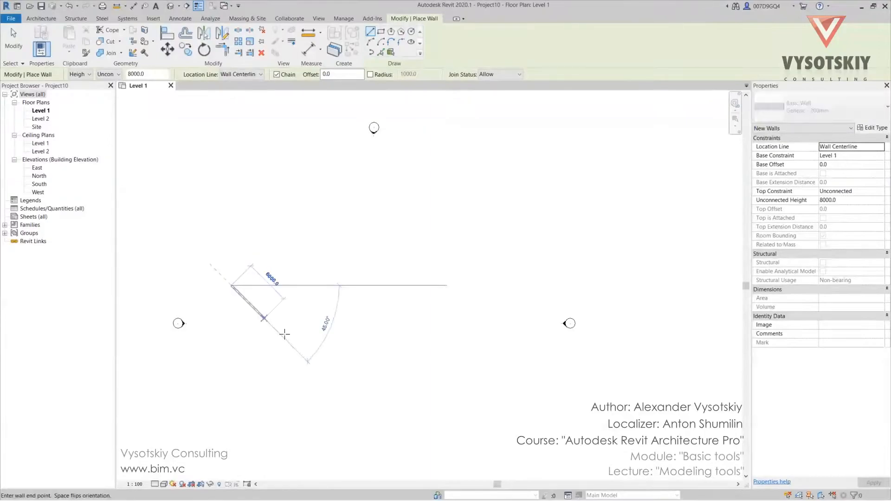
pyautogui.click(282, 335)
pyautogui.scroll(-1, 341, 308)
pyautogui.moveTo(343, 309); pyautogui.dragTo(278, 372, button='middle')
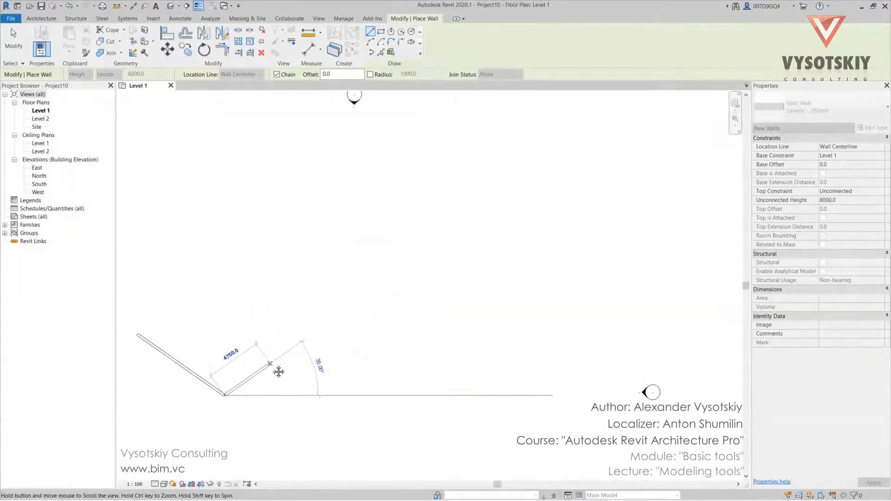
pyautogui.press('Escape')
pyautogui.scroll(-1, 296, 327)
pyautogui.moveTo(296, 327); pyautogui.dragTo(315, 300, button='middle')
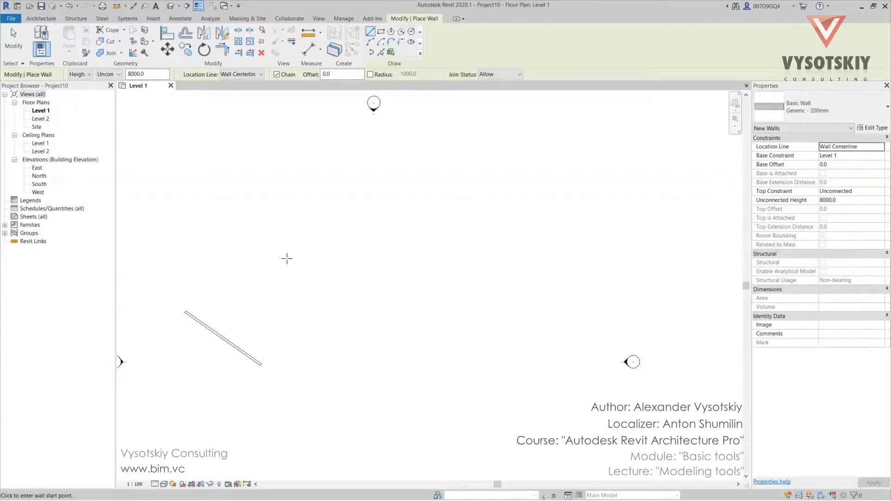
# - Draw a continuous chain of ten wall segments above the diagonal wall, starting with slanted segments and ending with rectangular zigzags
pyautogui.click(215, 269)
pyautogui.click(241, 277)
pyautogui.click(290, 191)
pyautogui.click(333, 207)
pyautogui.click(350, 283)
pyautogui.click(403, 284)
pyautogui.click(403, 173)
pyautogui.click(463, 173)
pyautogui.click(463, 253)
pyautogui.click(517, 253)
pyautogui.click(517, 208)
pyautogui.press('Escape')
pyautogui.moveTo(554, 245); pyautogui.dragTo(532, 252, button='middle')
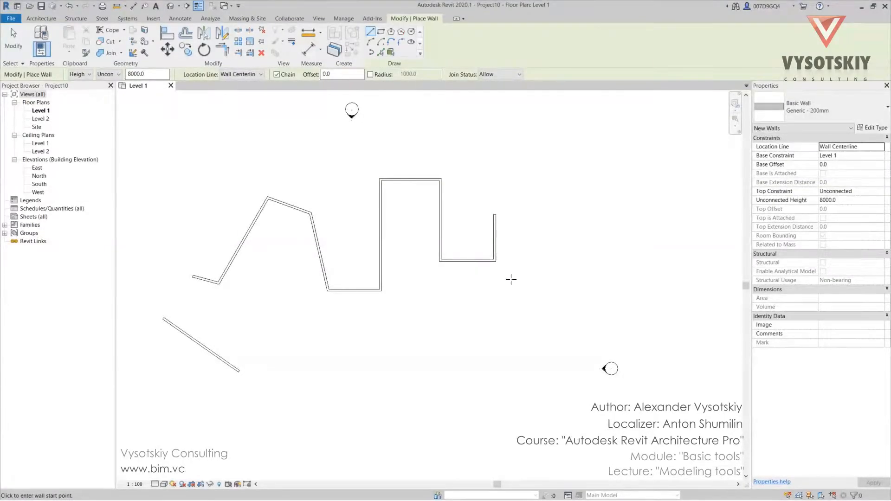
# - Turn off Chain and draw four separate straight walls around the zigzag: one vertical, two horizontal and one diagonal
pyautogui.moveTo(518, 288); pyautogui.dragTo(537, 288, button='middle')
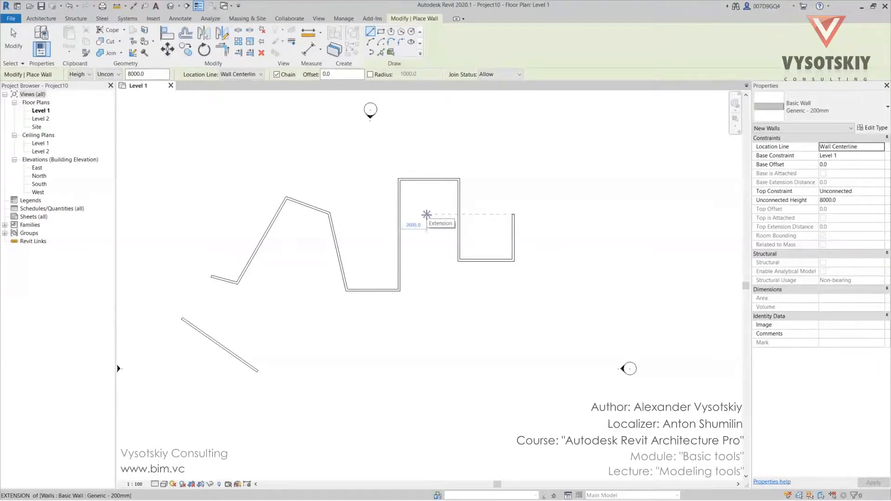
pyautogui.click(277, 75)
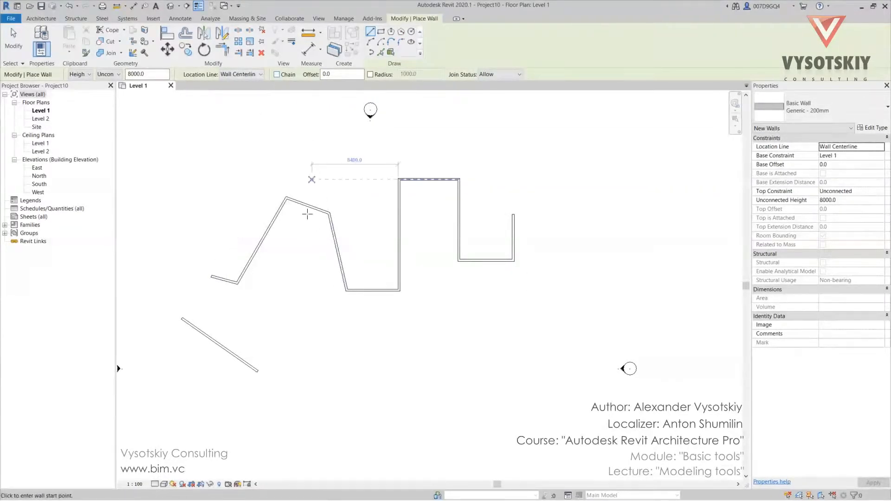
pyautogui.scroll(-2, 273, 301)
pyautogui.moveTo(273, 300); pyautogui.dragTo(264, 274, button='middle')
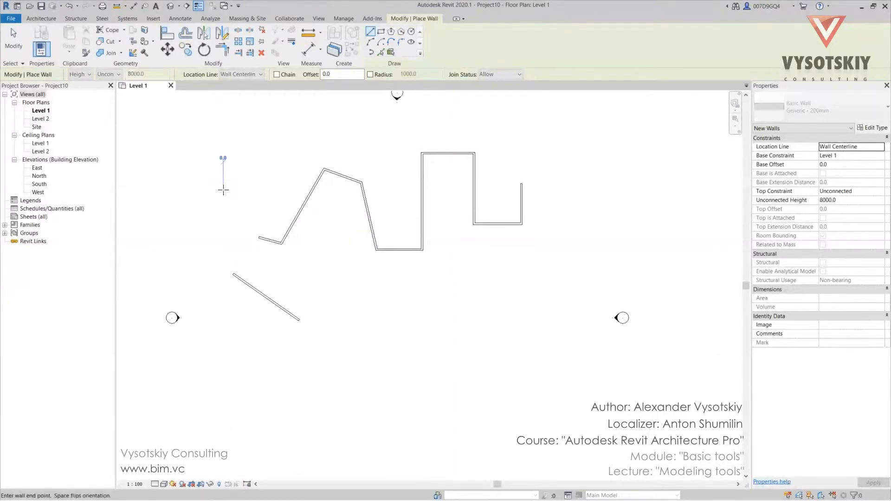
pyautogui.click(223, 190)
pyautogui.click(223, 237)
pyautogui.click(333, 289)
pyautogui.click(397, 289)
pyautogui.click(376, 321)
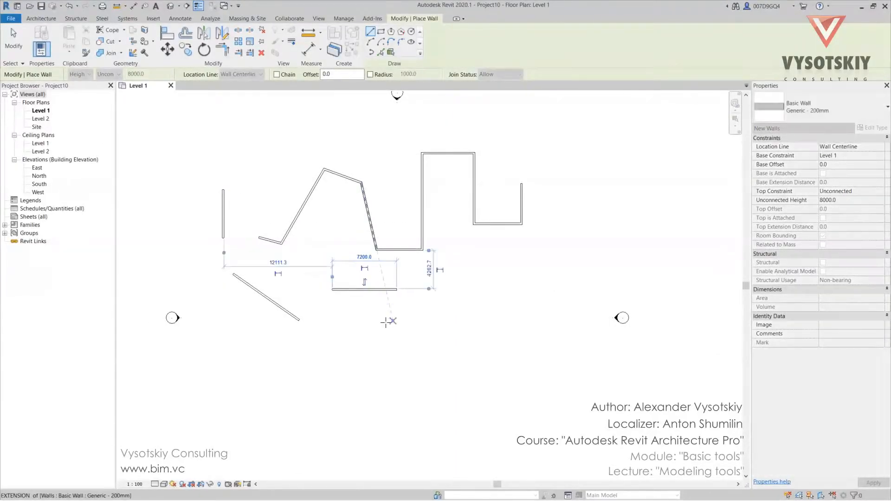
pyautogui.click(417, 321)
pyautogui.click(437, 304)
pyautogui.click(474, 339)
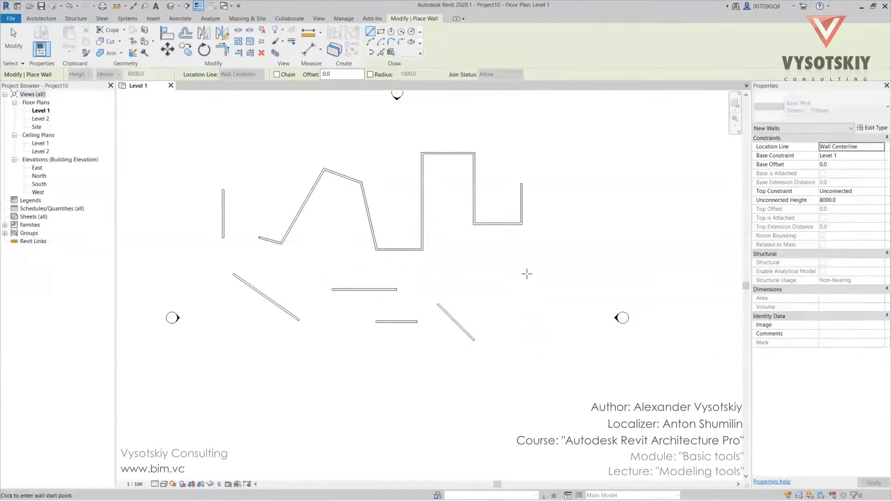
pyautogui.moveTo(527, 272); pyautogui.dragTo(445, 316, button='middle')
pyautogui.press('Escape')
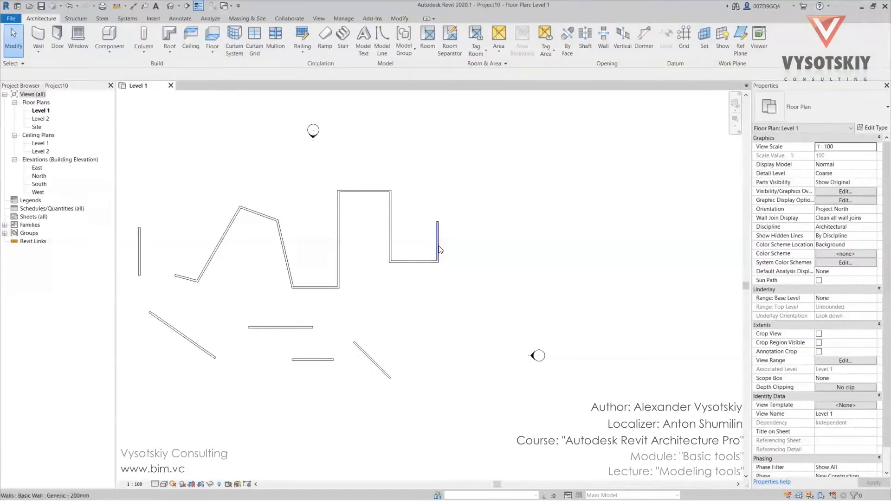
# - Draw a roughly square closed wall outline to the right of the zigzag using the Rectangle shape
pyautogui.click(39, 37)
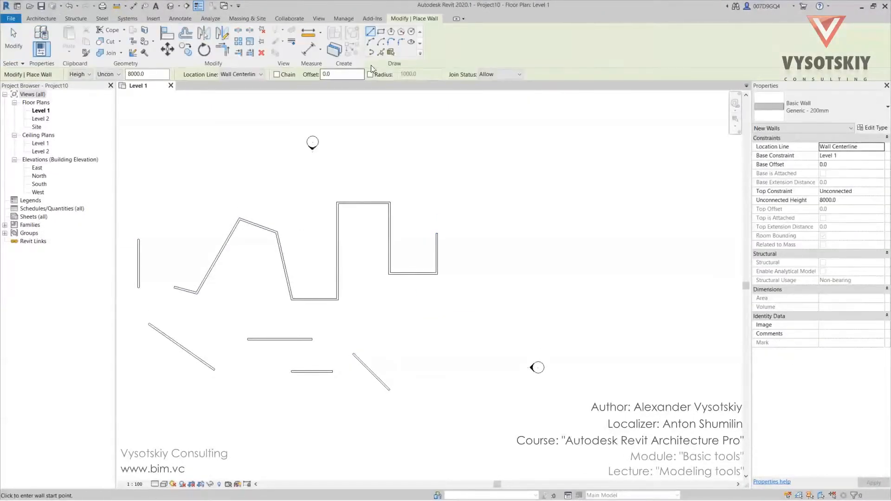
pyautogui.click(381, 33)
pyautogui.click(463, 214)
pyautogui.click(526, 273)
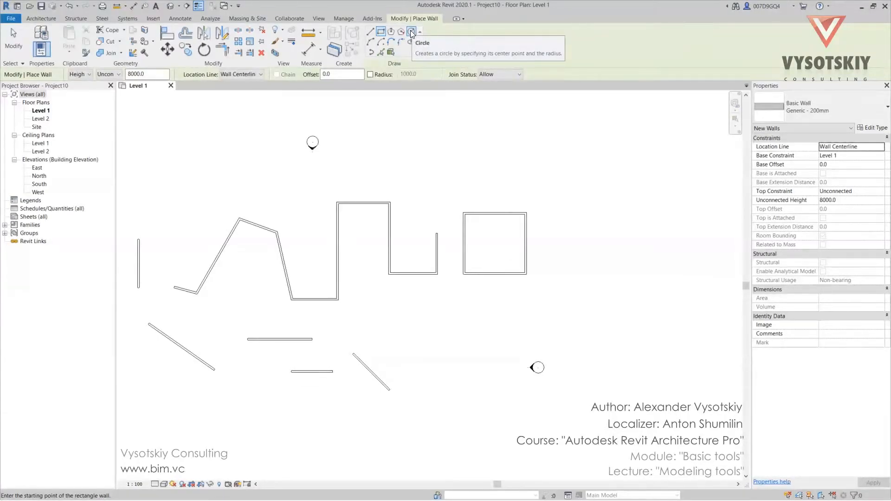
# - Draw a triangular wall outline below the square using the inscribed polygon shape with 3 sides
pyautogui.click(391, 31)
pyautogui.click(464, 328)
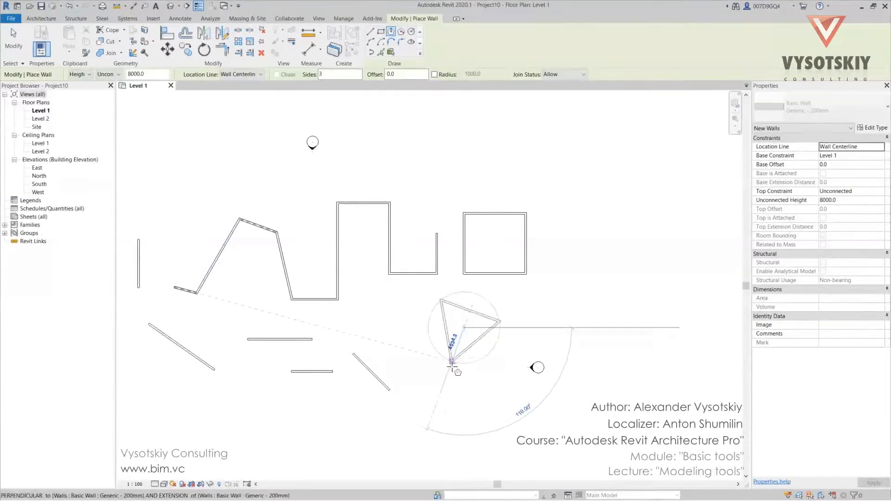
pyautogui.click(495, 342)
pyautogui.scroll(2, 478, 338)
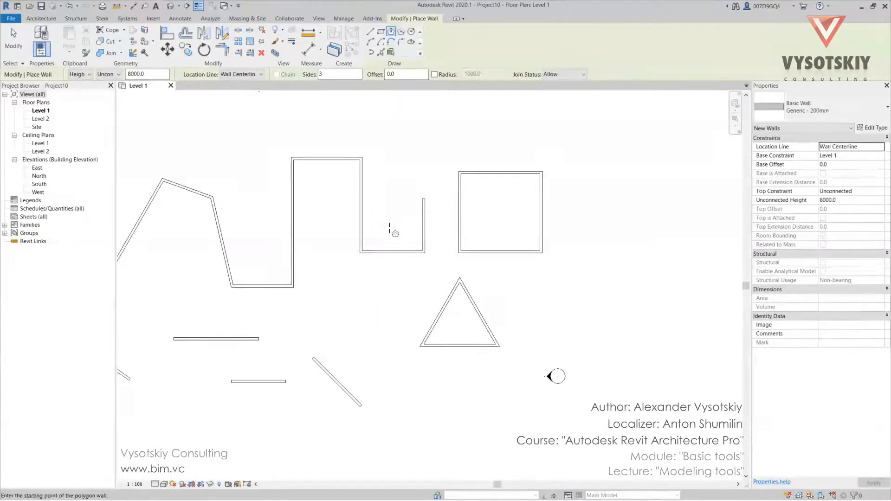
pyautogui.press('Escape')
pyautogui.press('Escape')
# - Round the lower-left corner of the zigzag's last U-shaped bay with a Fillet Arc wall
pyautogui.click(39, 38)
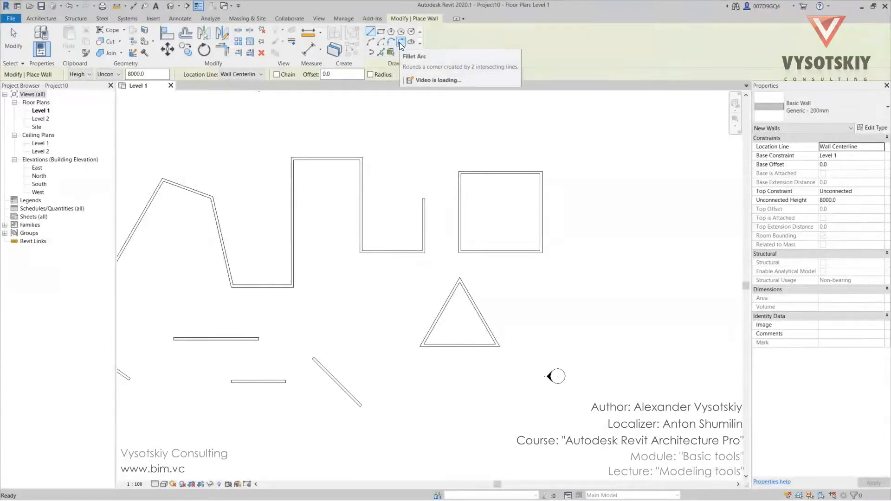
pyautogui.click(399, 43)
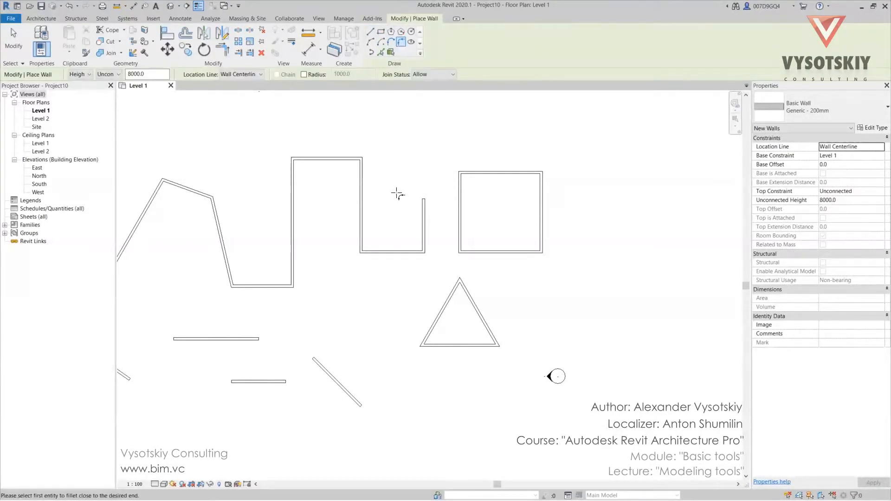
pyautogui.scroll(2, 379, 250)
pyautogui.click(357, 222)
pyautogui.click(382, 251)
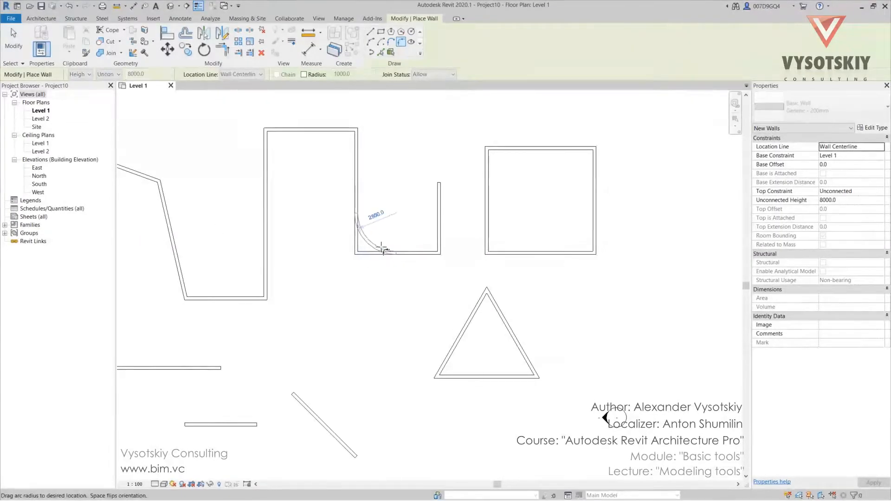
pyautogui.click(368, 235)
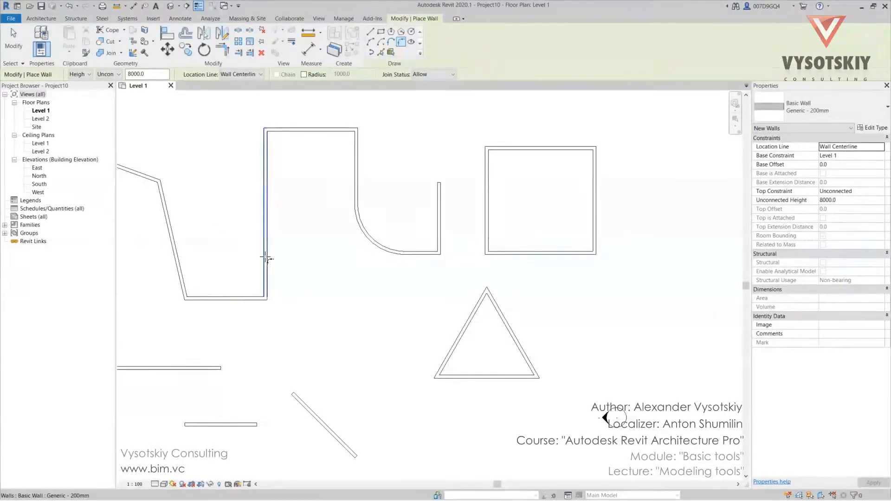
# - Round the lower-right corner of the zigzag's middle bay with a second Fillet Arc wall
pyautogui.click(266, 258)
pyautogui.click(238, 296)
pyautogui.click(312, 269)
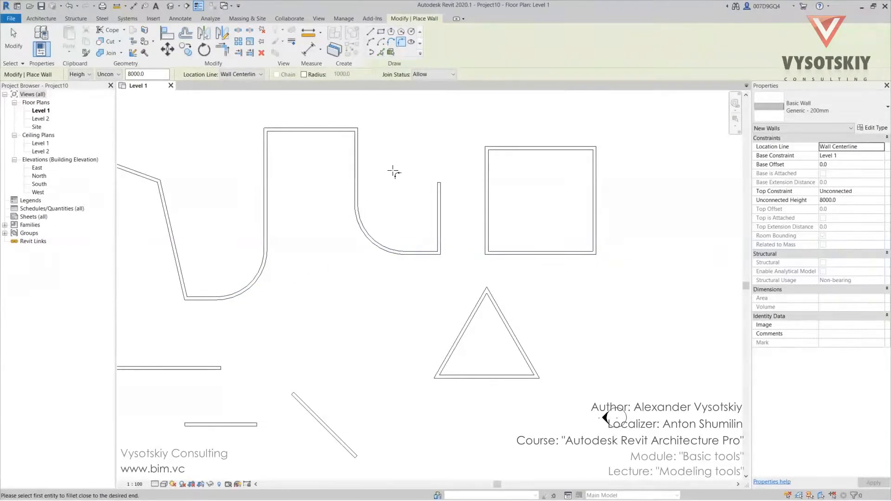
pyautogui.press('Escape')
pyautogui.press('Escape')
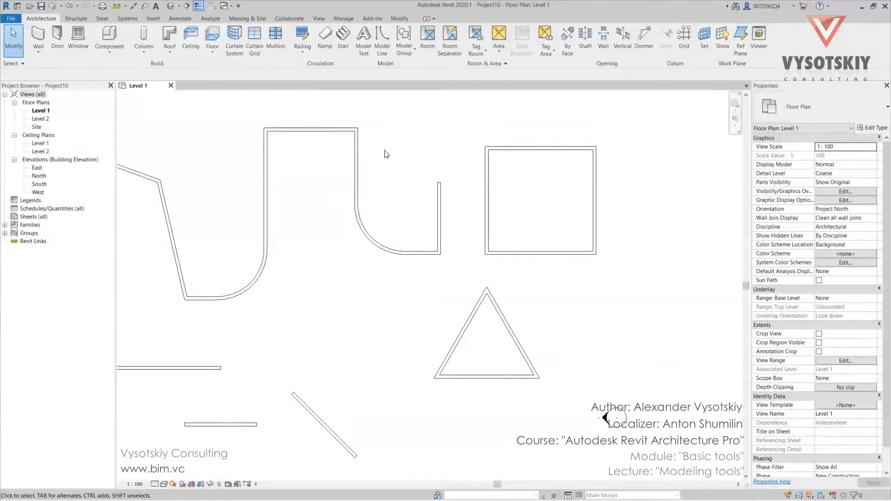
# - Draw an L-shaped pair of model lines left of the triangle, with a 3000 mm horizontal leg
pyautogui.click(38, 36)
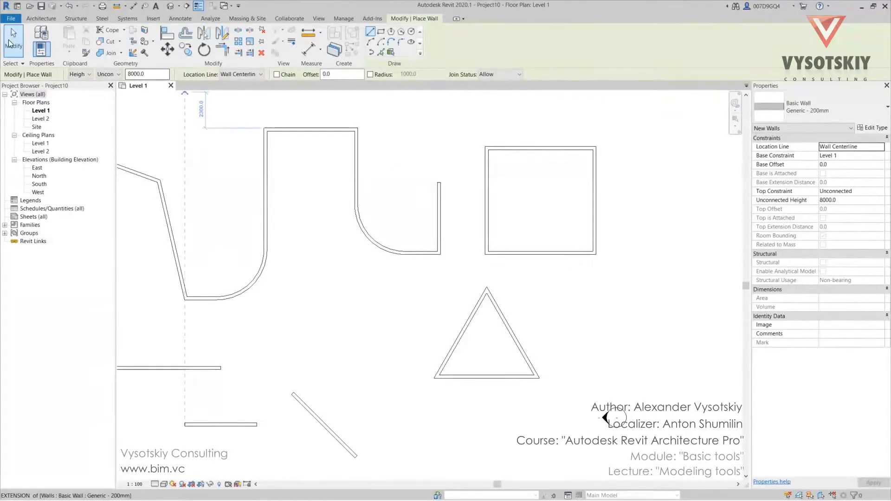
pyautogui.click(40, 19)
pyautogui.click(382, 41)
pyautogui.click(328, 297)
pyautogui.click(328, 358)
pyautogui.click(374, 358)
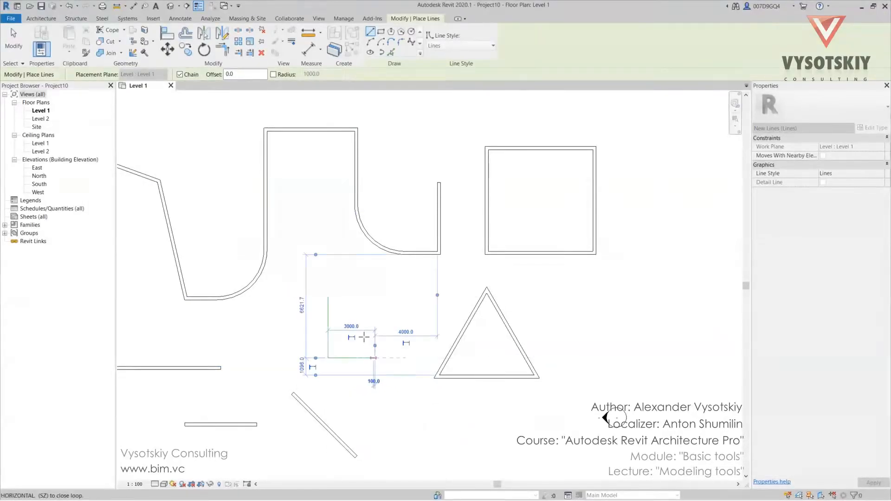
pyautogui.press('Escape')
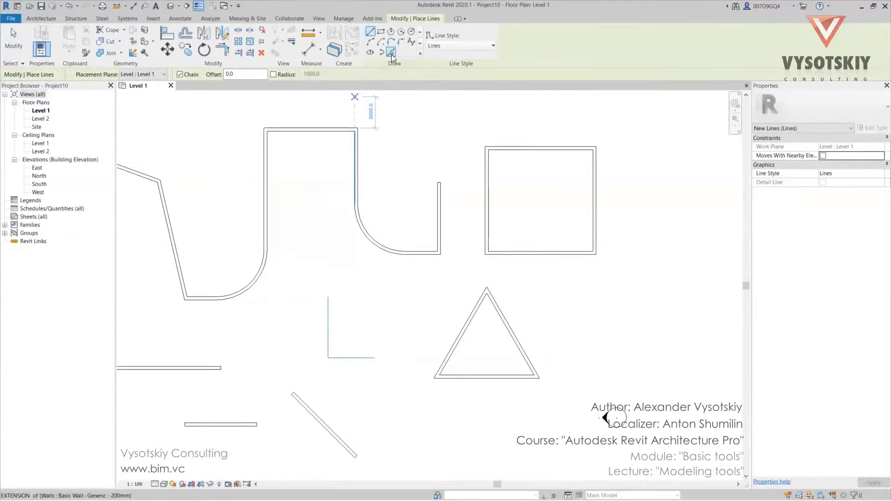
pyautogui.press('Escape')
# - Create walls from both legs of the L-shaped model lines using Pick Lines
pyautogui.press('w')
pyautogui.press('a')
pyautogui.click(381, 52)
pyautogui.click(331, 322)
pyautogui.click(351, 358)
pyautogui.scroll(2, 358, 344)
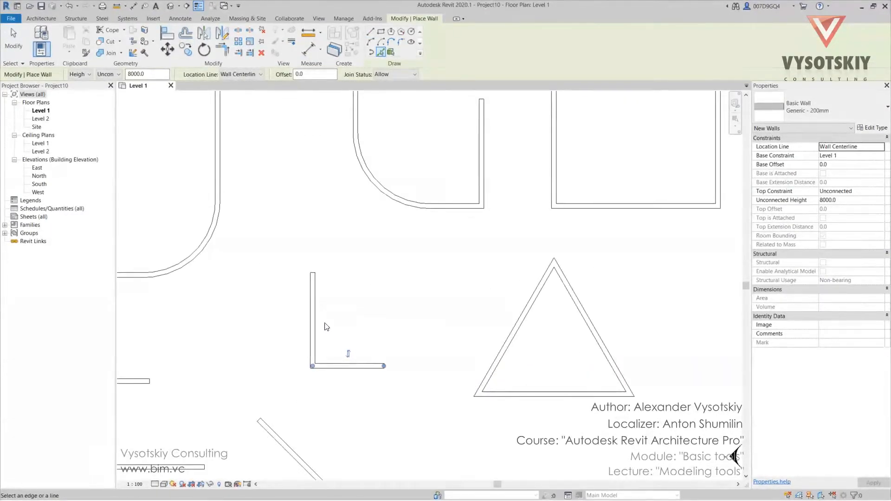
pyautogui.scroll(-1, 365, 289)
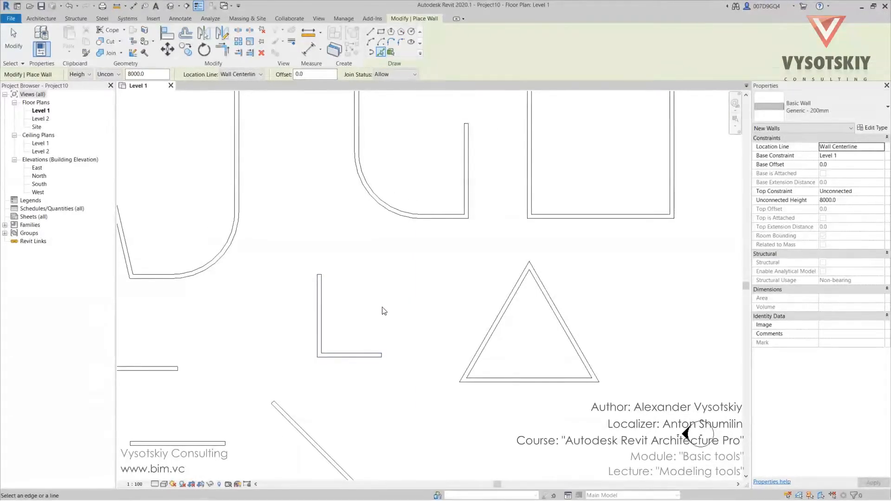
pyautogui.moveTo(358, 306); pyautogui.dragTo(372, 300, button='middle')
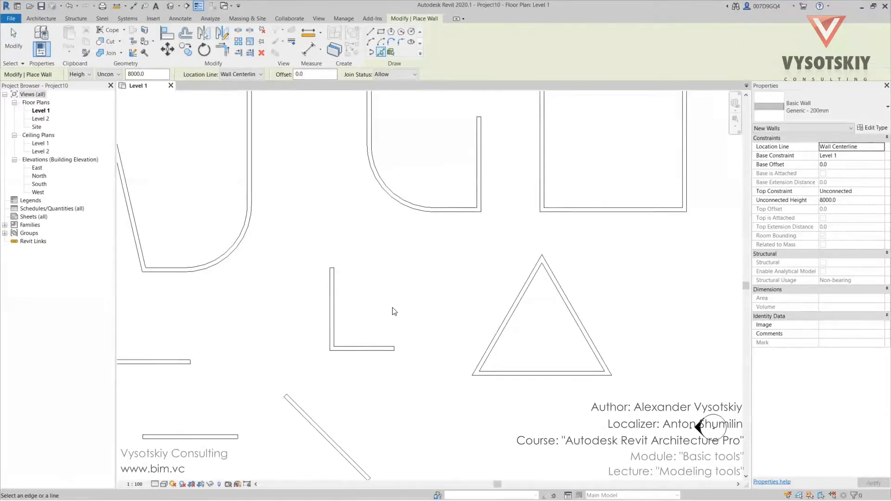
pyautogui.moveTo(421, 269); pyautogui.dragTo(430, 291, button='middle')
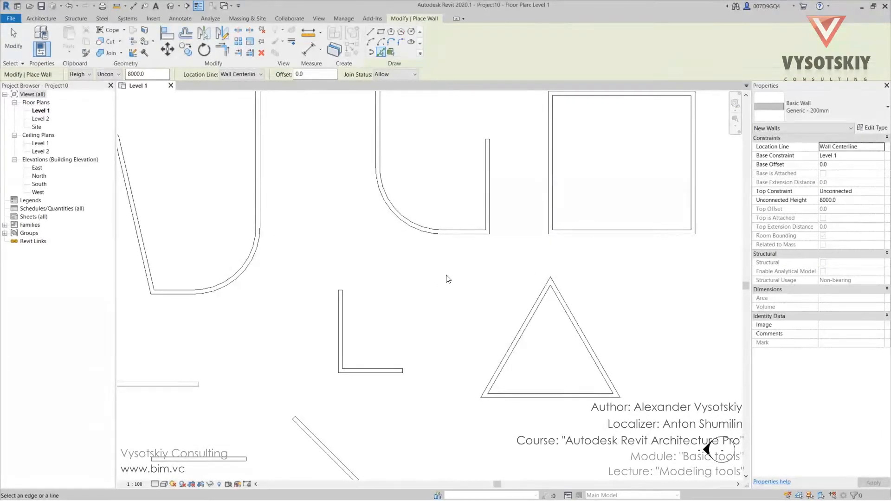
pyautogui.scroll(-2, 483, 287)
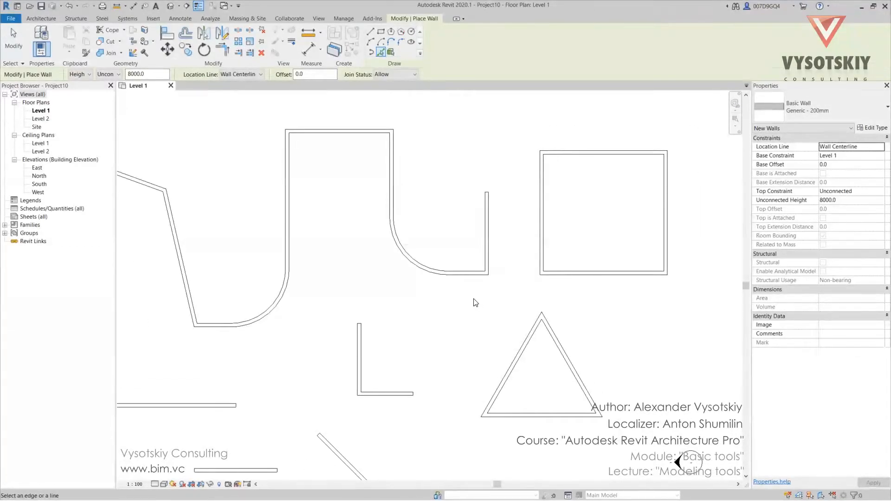
pyautogui.moveTo(477, 292); pyautogui.dragTo(483, 296, button='middle')
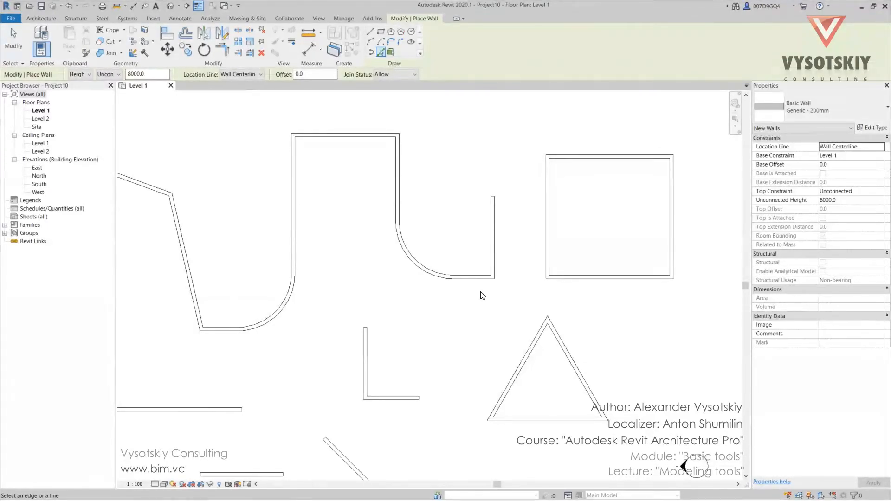
pyautogui.scroll(-2, 481, 291)
pyautogui.moveTo(489, 302); pyautogui.dragTo(517, 282, button='middle')
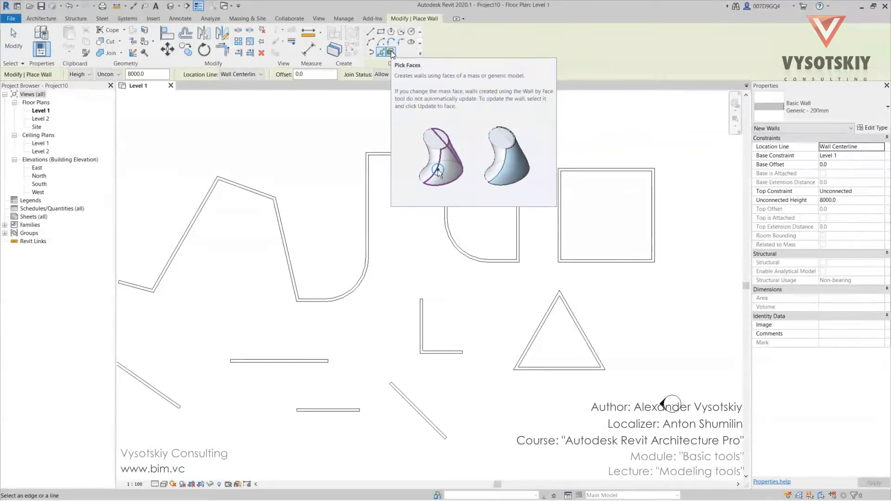
pyautogui.scroll(-1, 505, 244)
pyautogui.moveTo(505, 245); pyautogui.dragTo(571, 264, button='middle')
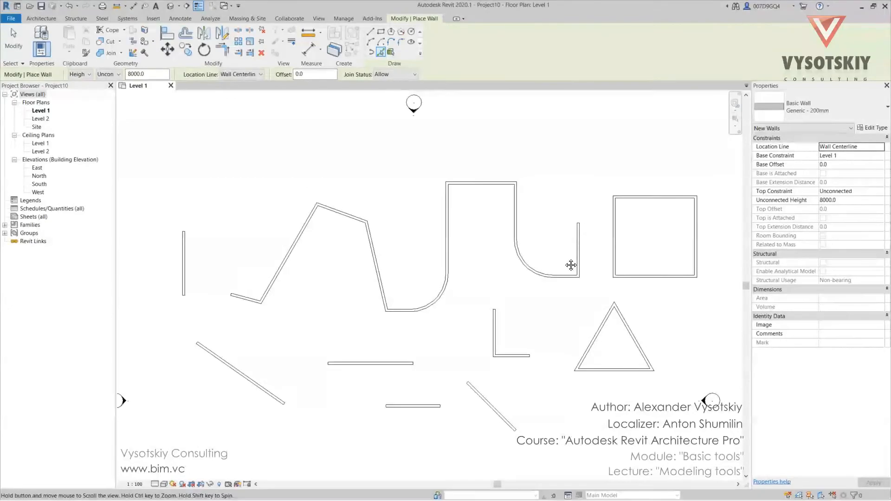
pyautogui.press('Escape')
pyautogui.press('Escape')
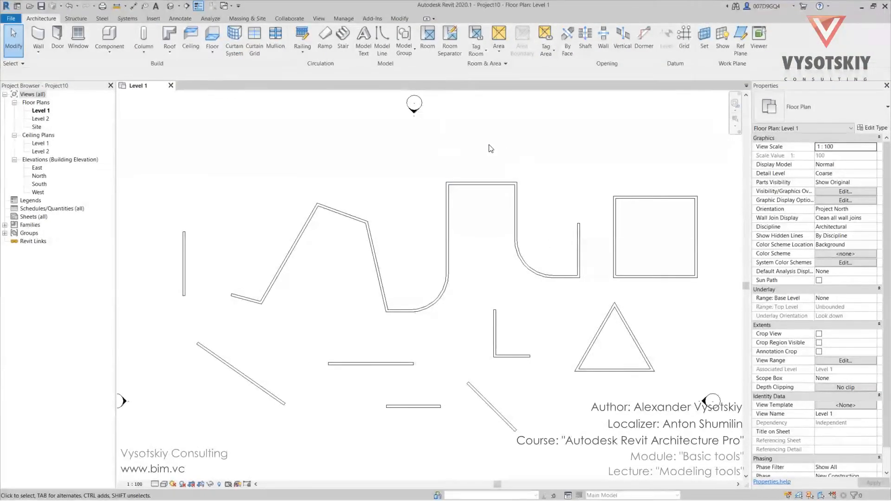
# - Start placing a new straight wall in the Level 1 plan
pyautogui.click(39, 36)
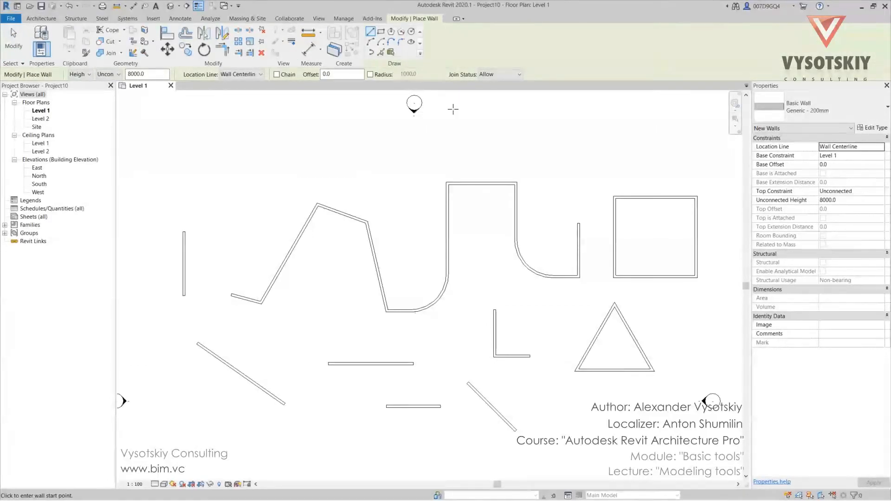